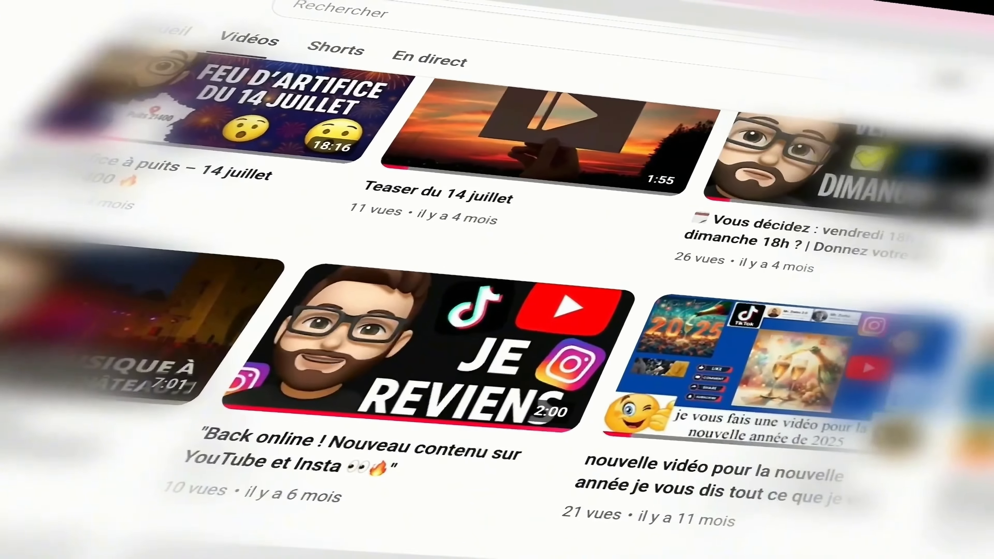
scroll(497, 298, "up", 1)
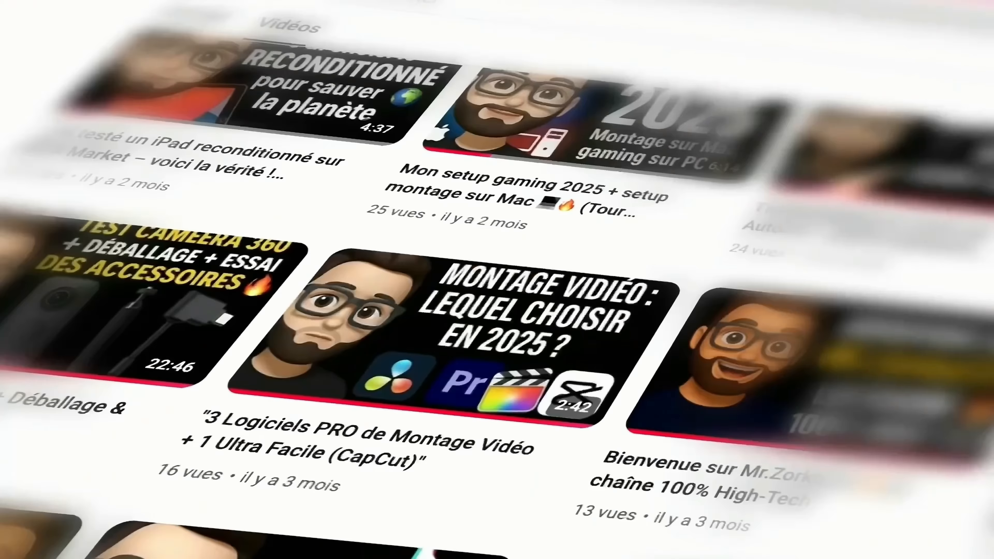
scroll(497, 298, "down", 2)
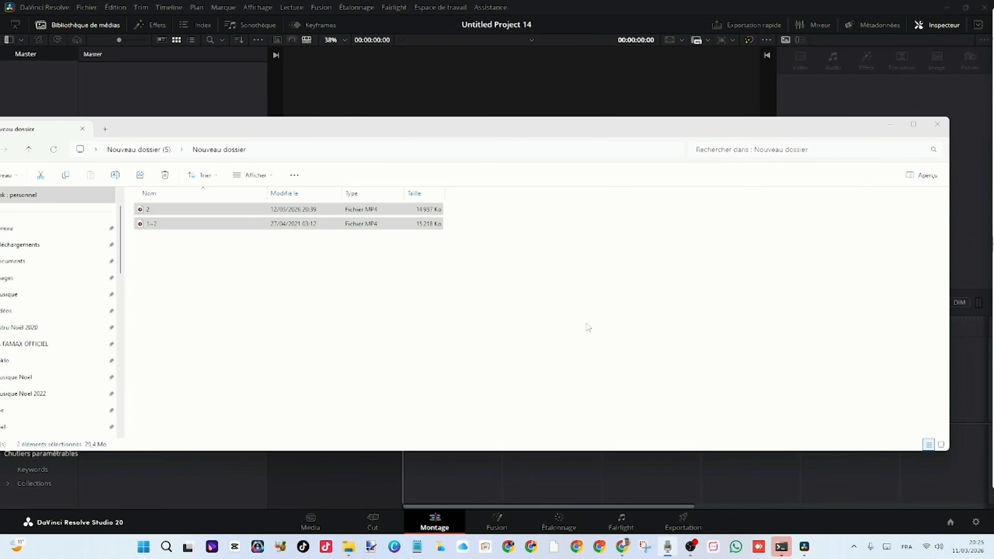
- Preview the video files 2 and 1~2 from the Nouveau dossier folder in the media player, dismissing the codec offer and closing the player
left_click(230, 215)
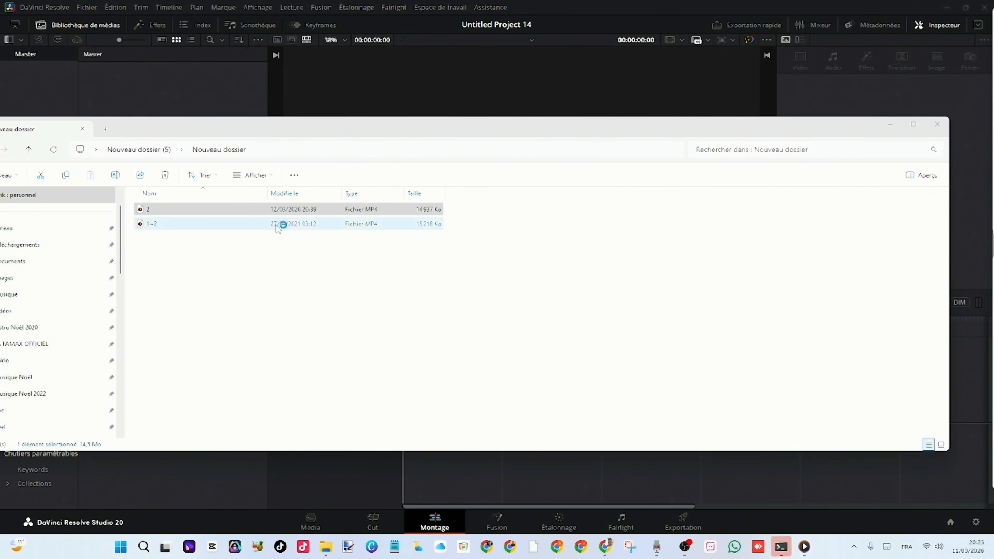
left_click_drag(904, 98, 535, 99)
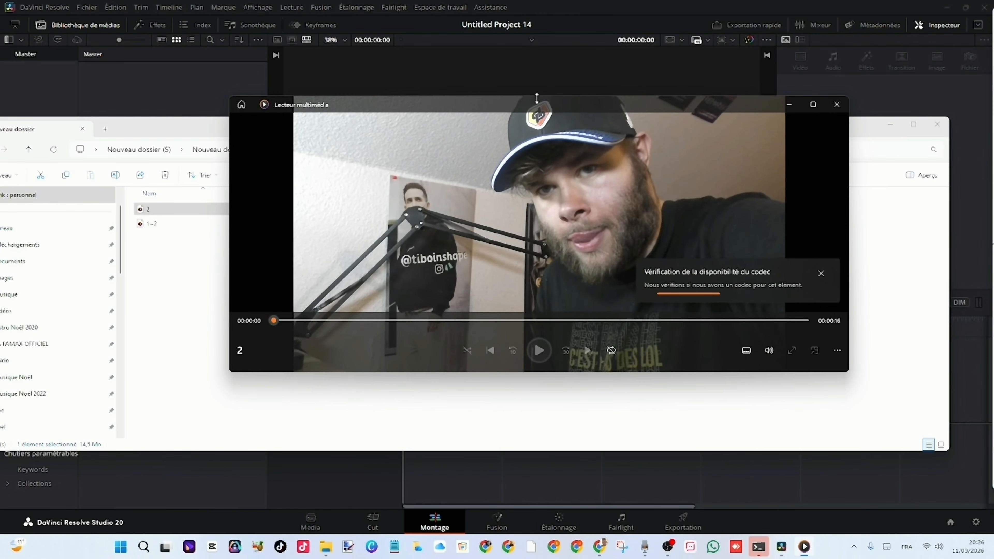
left_click(815, 106)
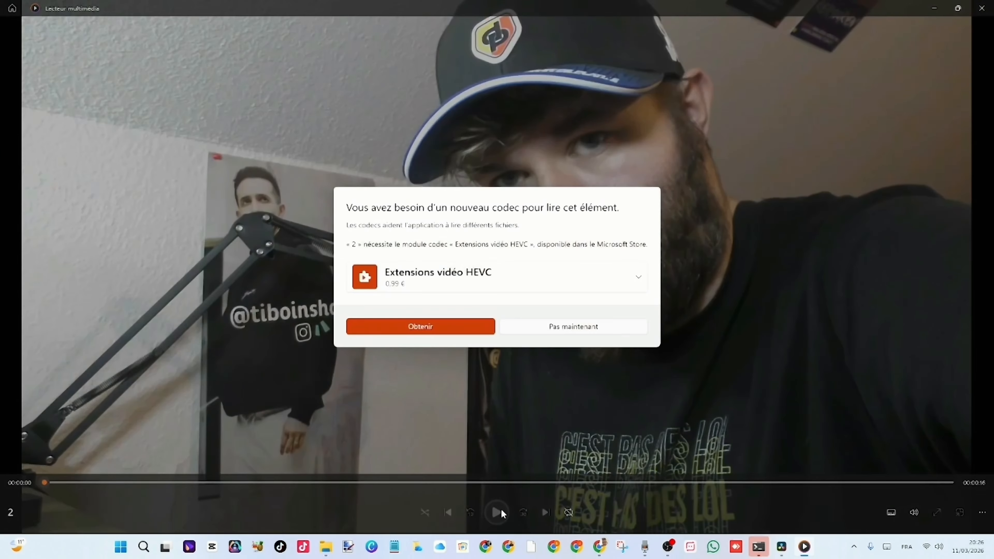
left_click(560, 327)
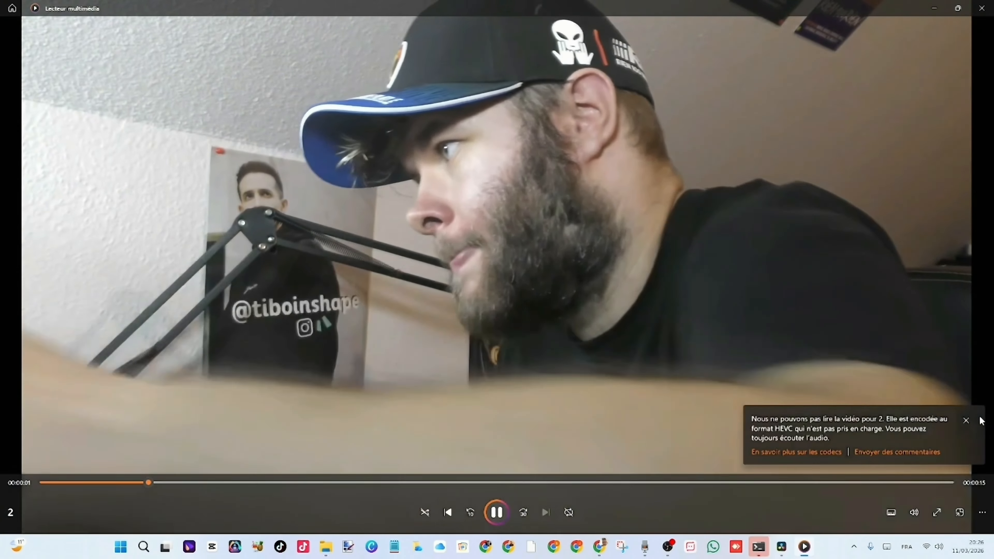
left_click(965, 420)
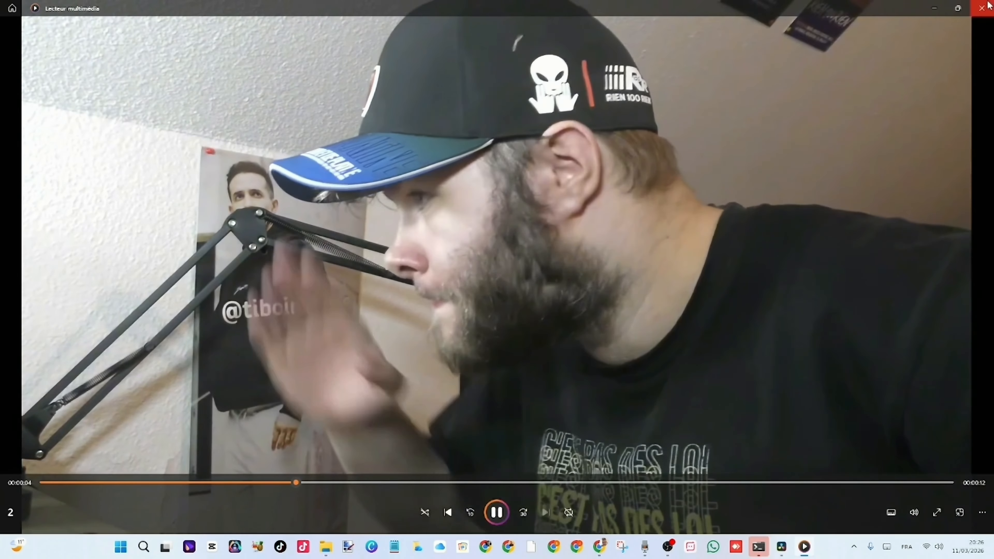
left_click(982, 8)
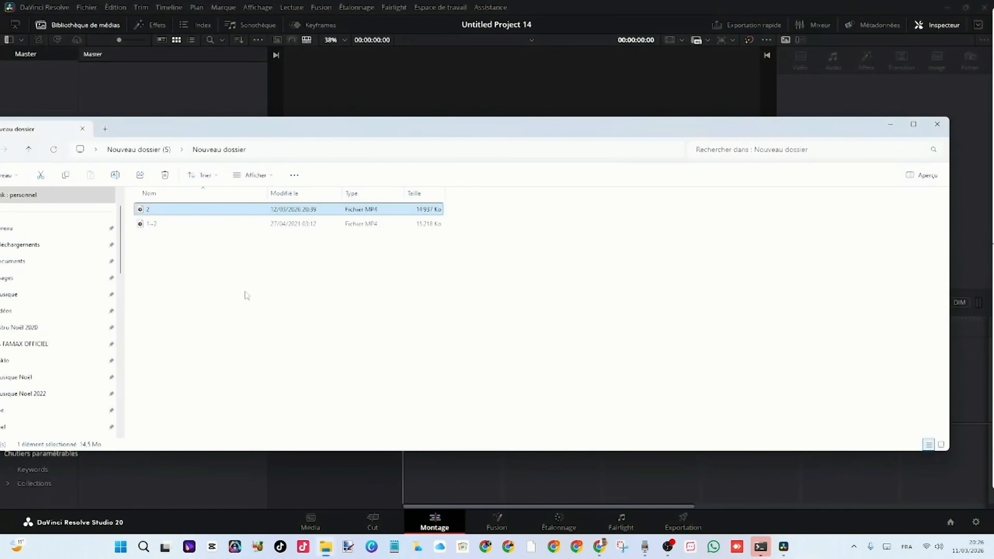
double_click(249, 224)
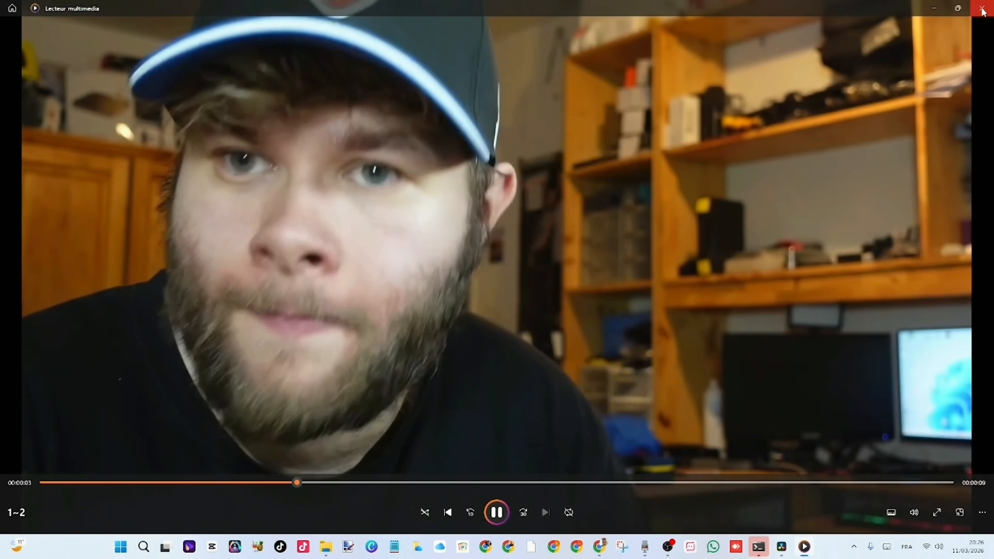
left_click(982, 7)
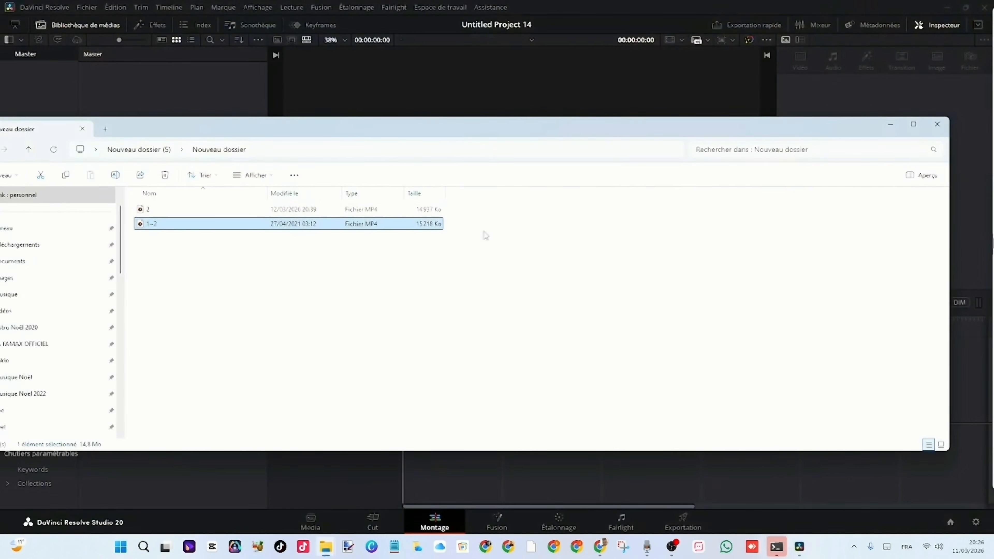
- Import both MP4 files, 2 and 1~2, into the Master bin of the media pool and minimise the file explorer
left_click_drag(181, 258, 163, 86)
left_click(501, 331)
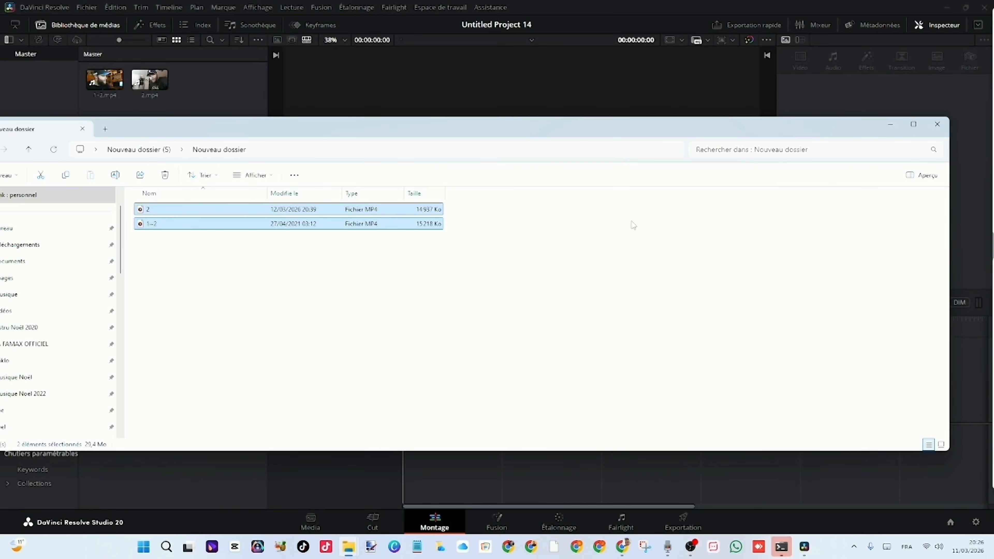
left_click(891, 127)
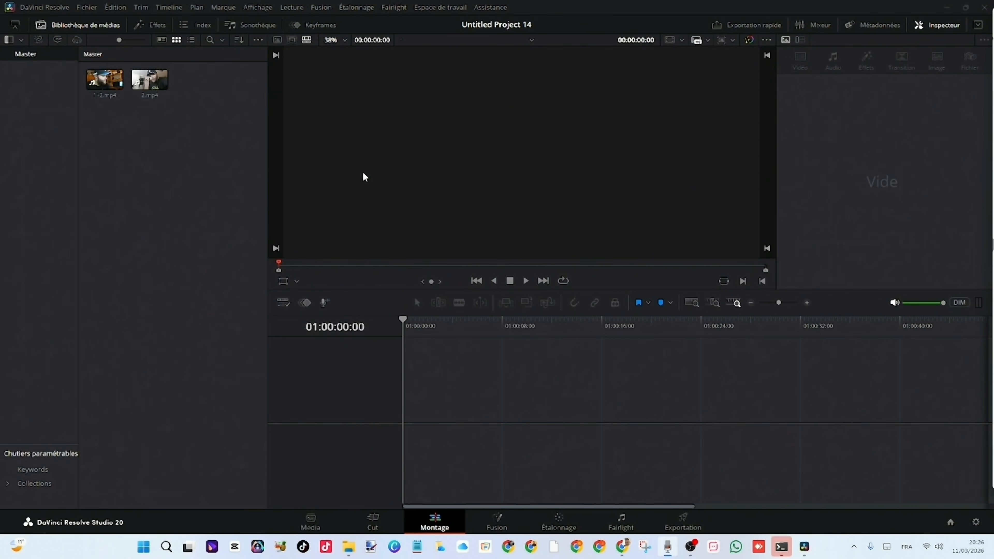
- Create a multicam clip named 1~2 Multicam from 1~2.mp4 and 2.mp4, at 24 fps with Timecode angle sync and source audio channels
left_click_drag(91, 118, 157, 82)
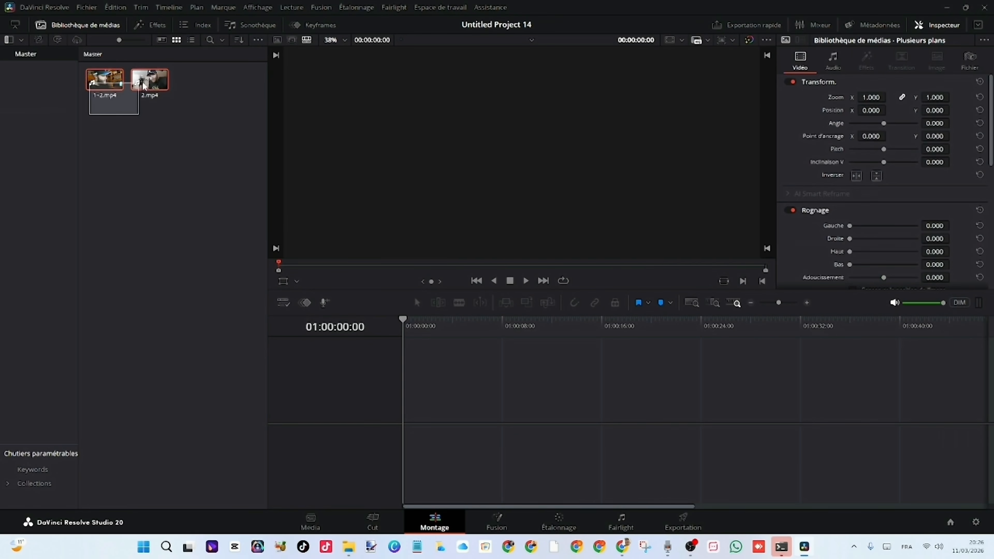
right_click(157, 80)
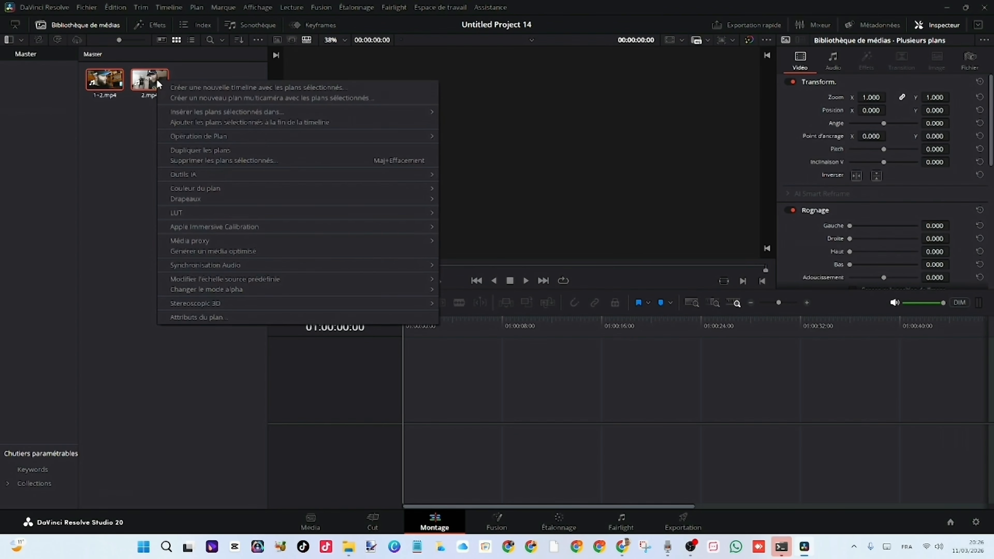
left_click(185, 97)
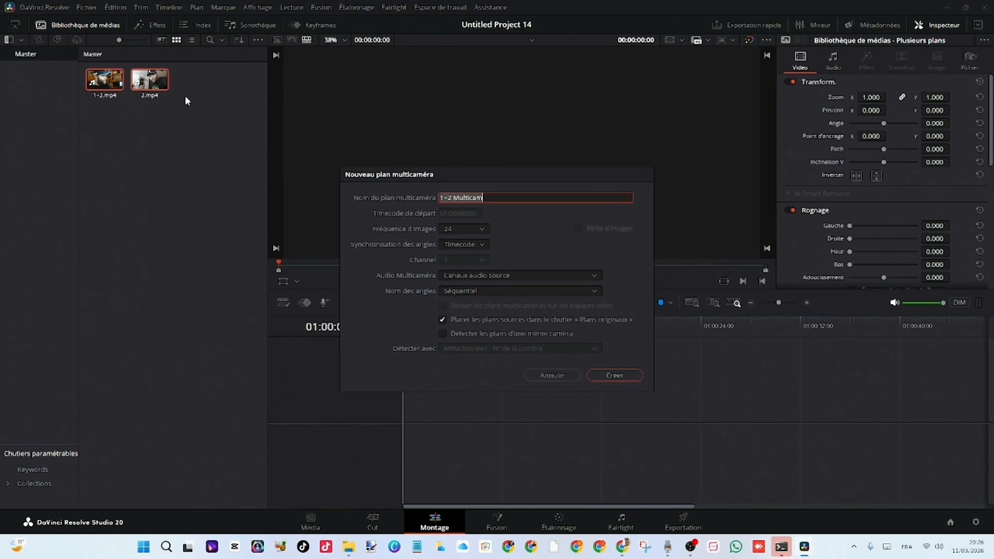
left_click(471, 231)
left_click(464, 279)
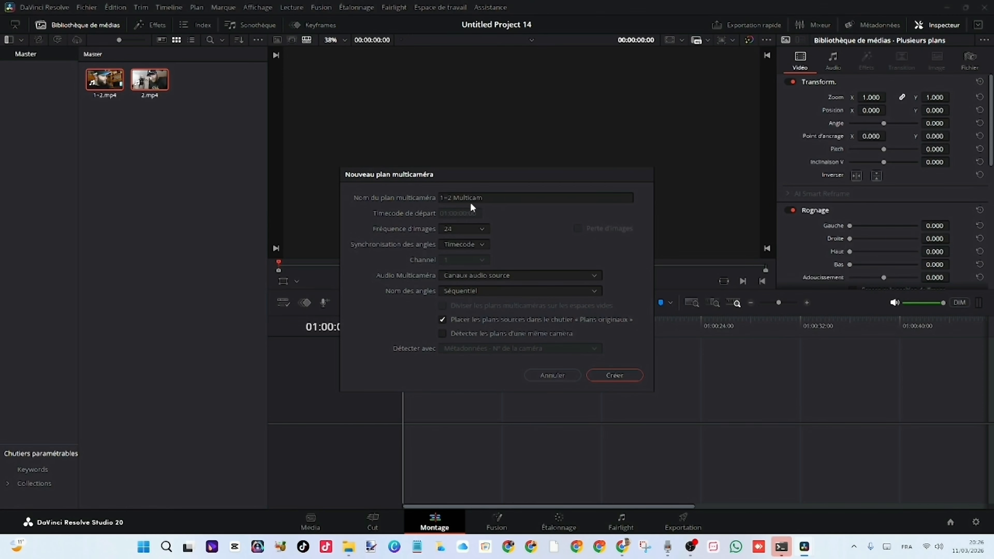
left_click(492, 279)
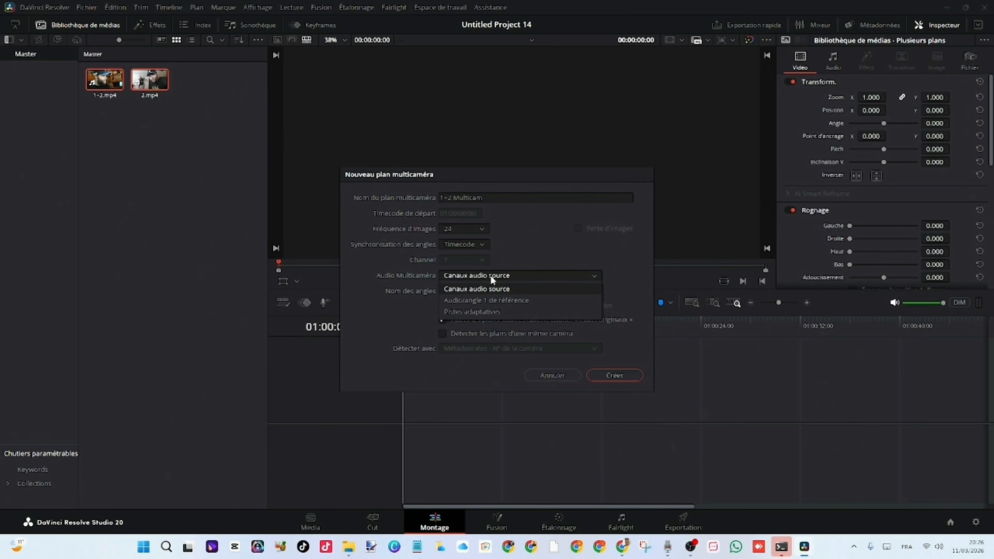
left_click(542, 250)
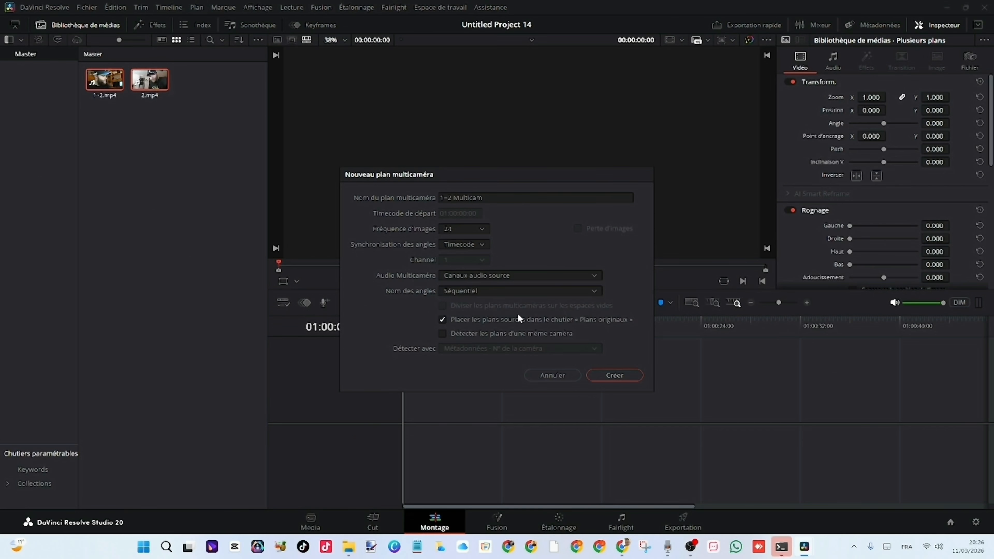
left_click(633, 376)
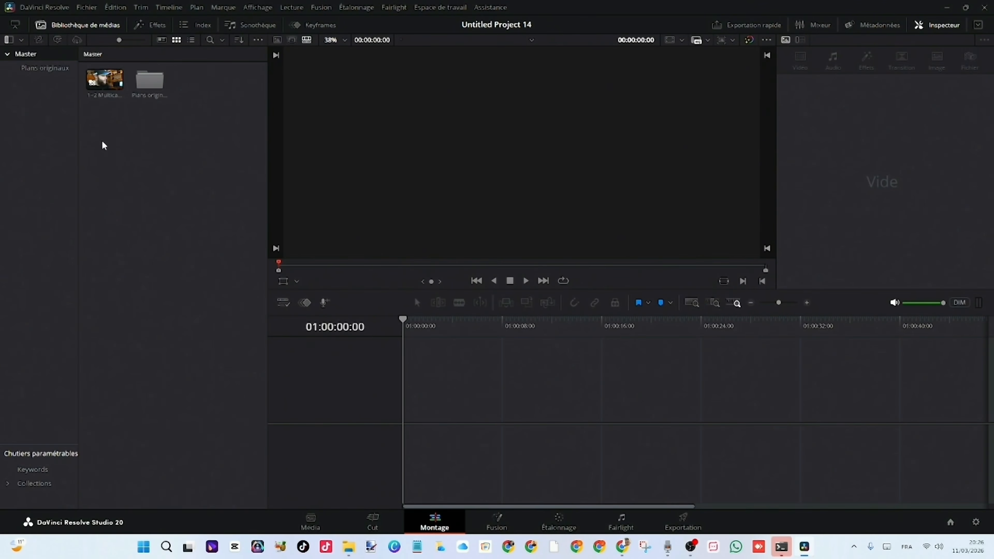
- Place the 1~2 Multicam clip at the start of the empty timeline
left_click(115, 84)
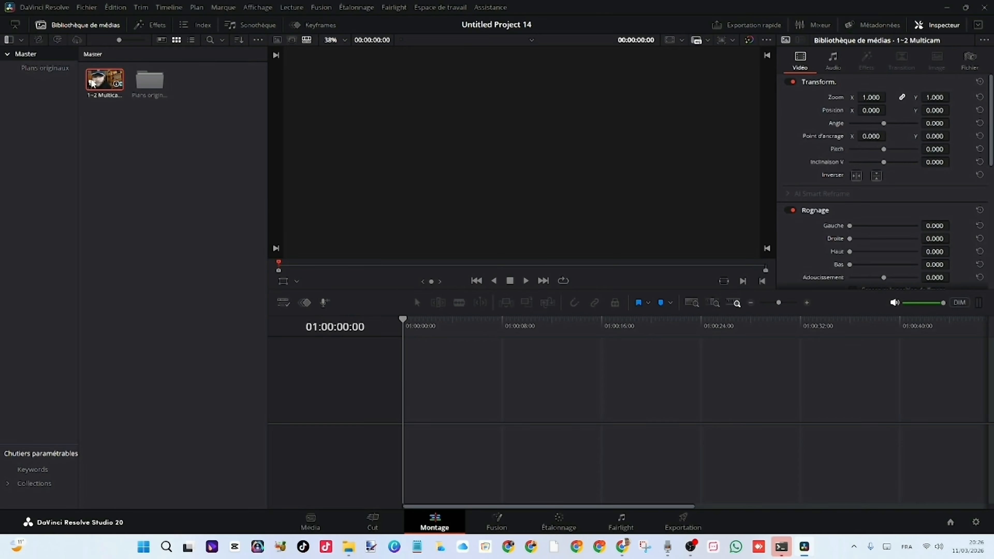
left_click_drag(102, 80, 376, 344)
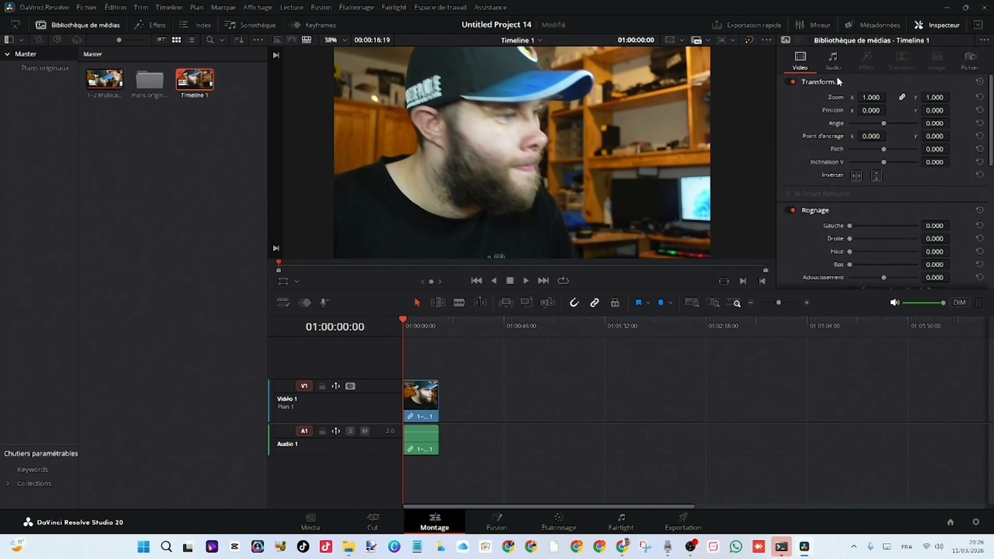
- Hide the Inspector, metadata and mixer displays so the source and timeline viewers appear side by side
left_click(862, 24)
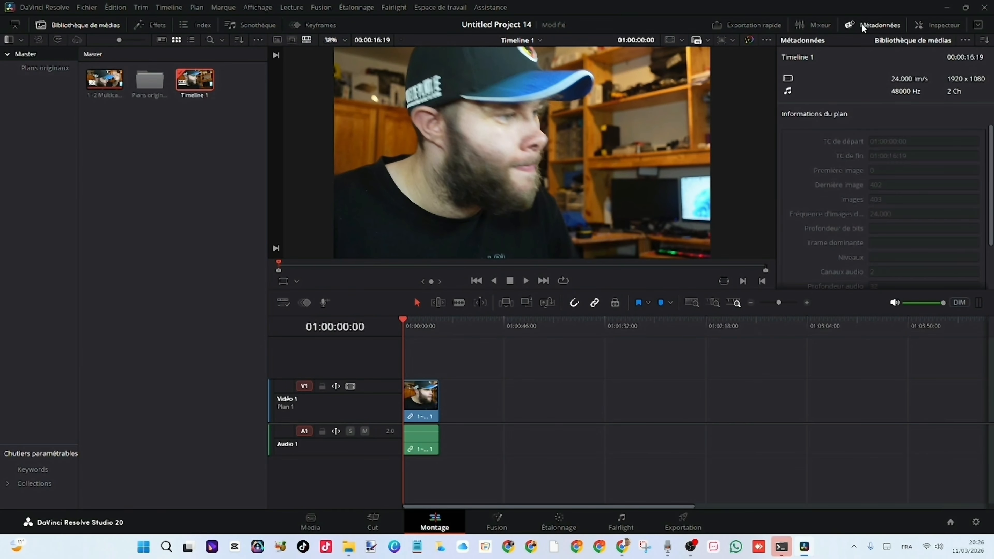
left_click(848, 27)
left_click(827, 25)
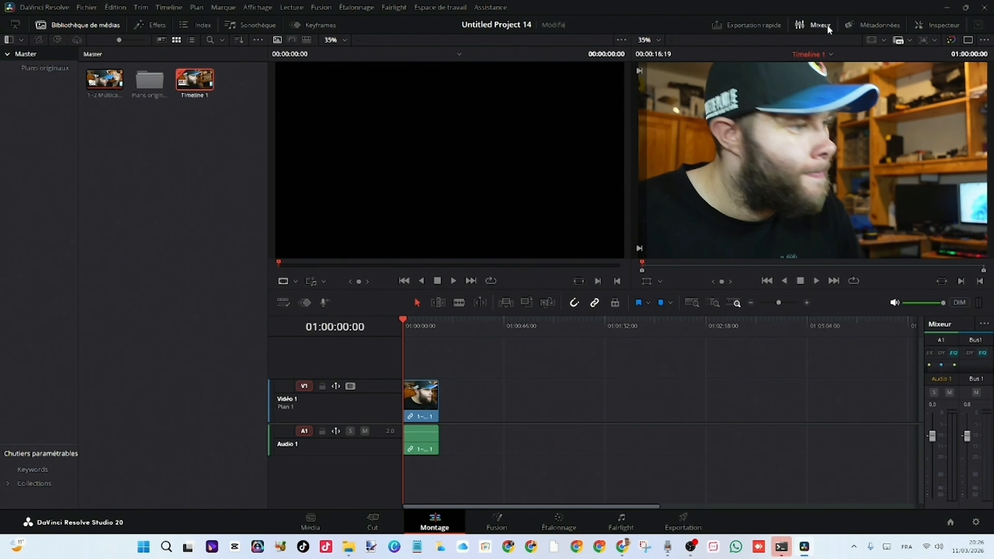
left_click(849, 27)
left_click(810, 23)
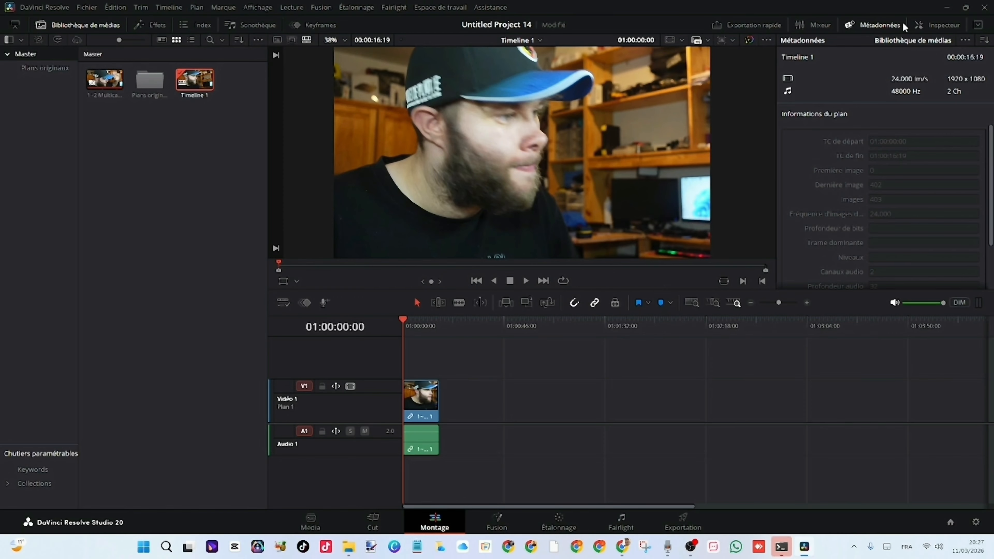
left_click(928, 23)
left_click(921, 23)
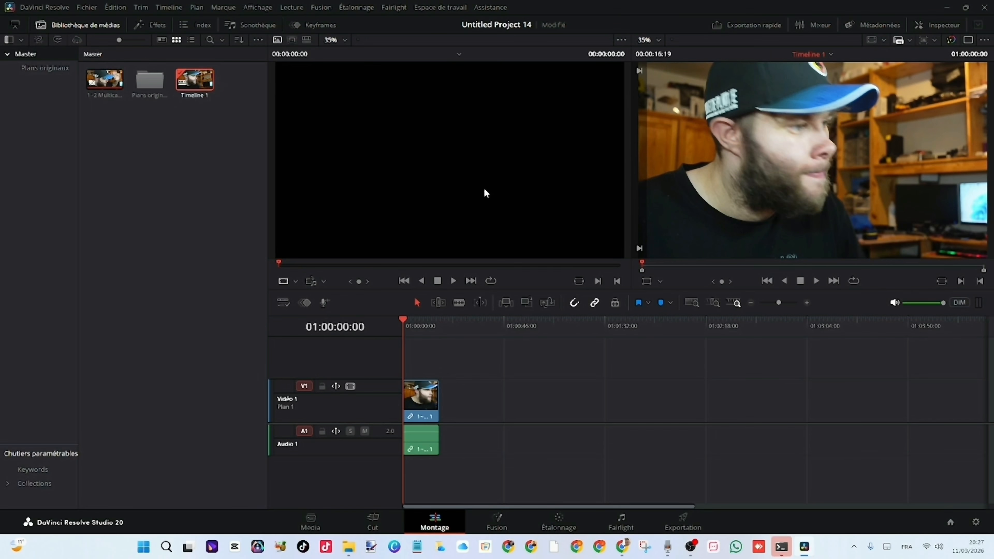
- Keep the dual-viewer layout and switch the source viewer to Multicaméra mode to show both angles
left_click(967, 41)
left_click(968, 41)
left_click(968, 41)
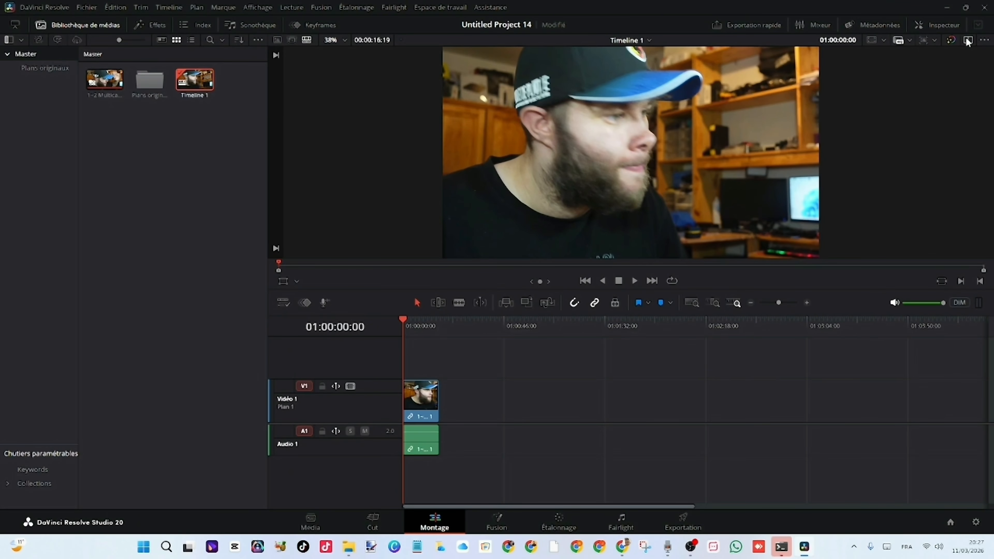
left_click(967, 41)
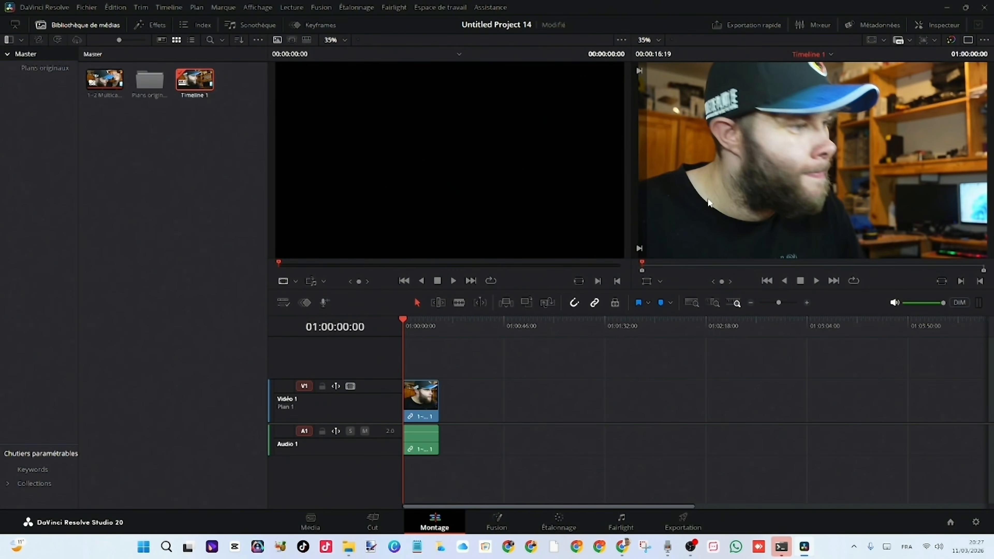
left_click(285, 280)
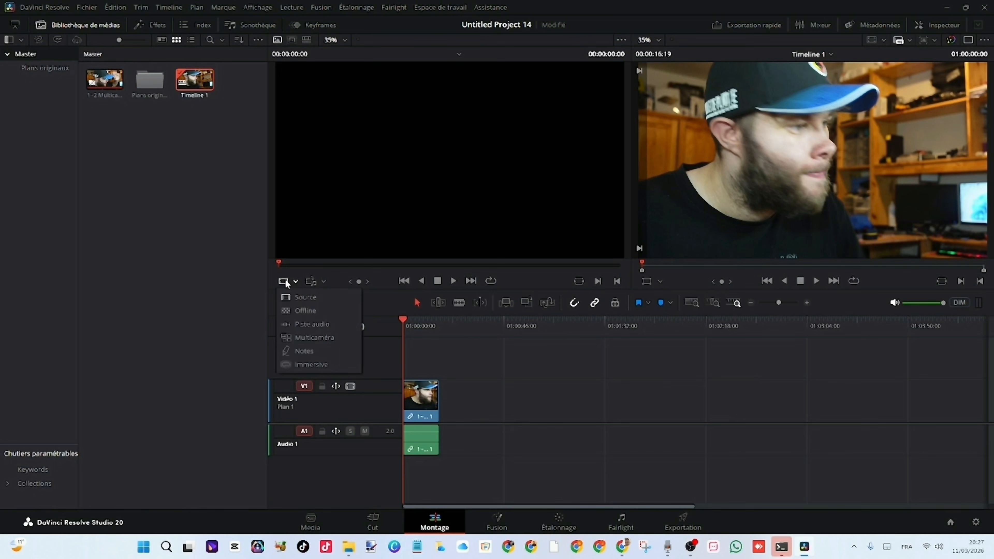
left_click(293, 339)
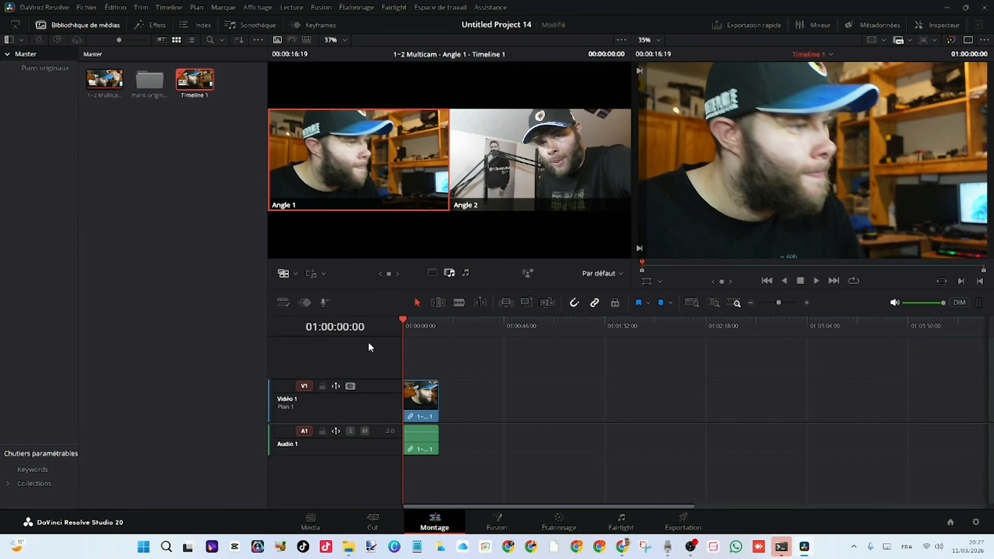
- Play the timeline from the start and alternate live between Angle 1 and Angle 2, cutting the multicam clip through to an Angle 2 ending
key("space")
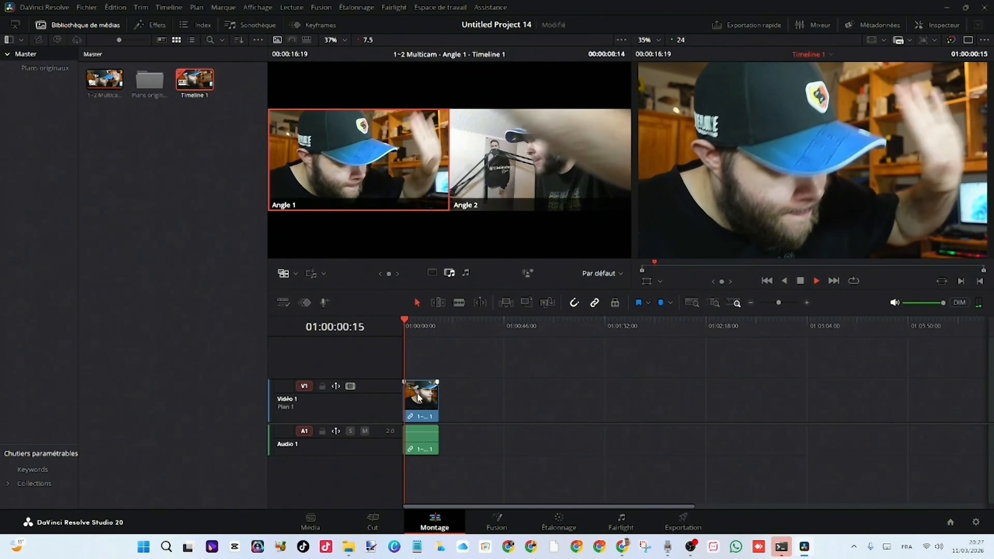
left_click(524, 181)
left_click(389, 171)
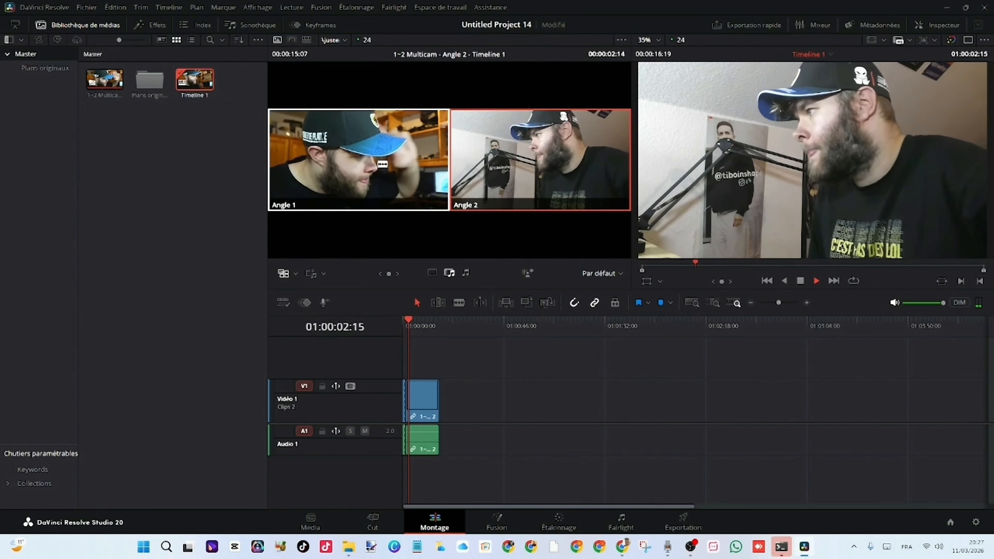
left_click(473, 204)
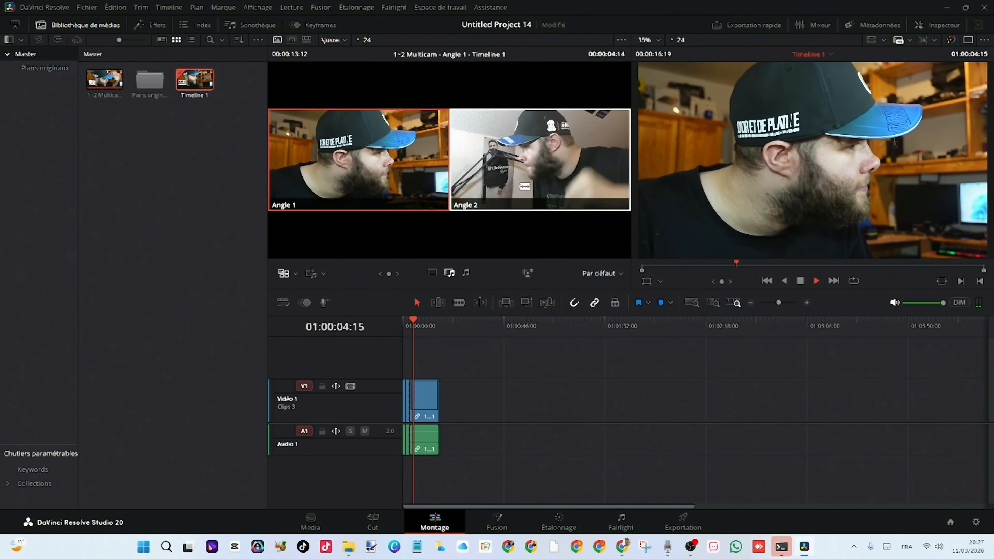
left_click(388, 189)
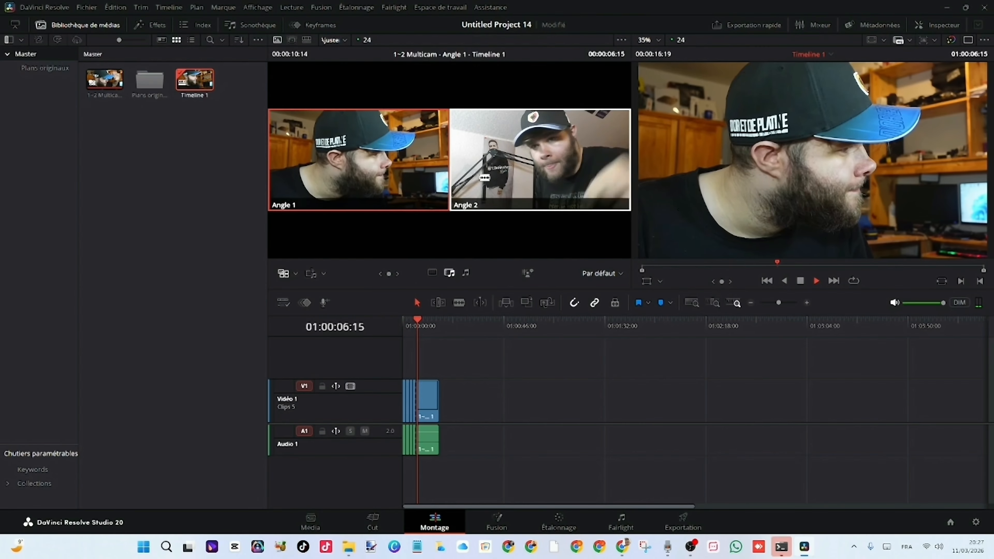
left_click(479, 189)
left_click(382, 189)
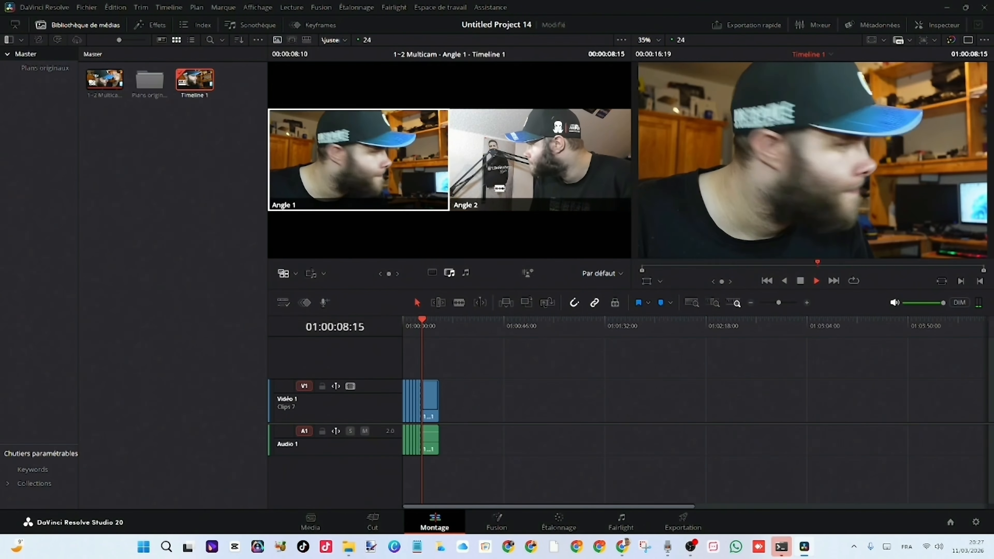
left_click(538, 191)
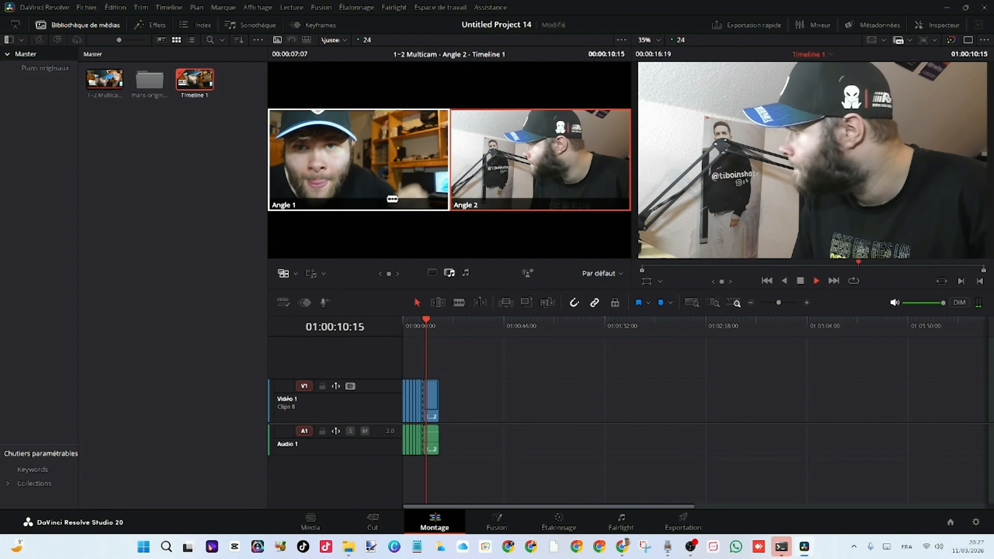
left_click(394, 197)
left_click(524, 190)
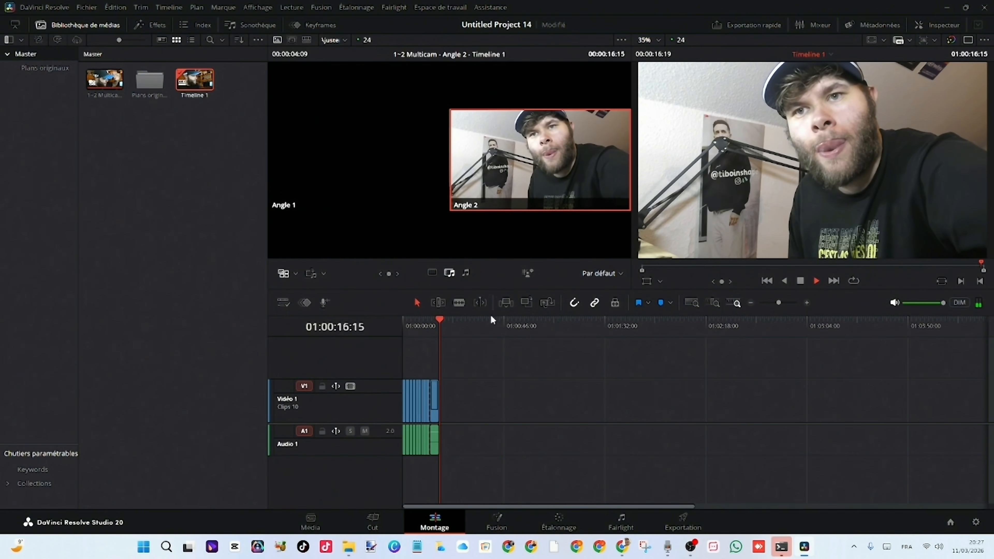
- View the quick export presets, dismiss them without exporting, and open the full export page for Timeline 1
left_click(749, 31)
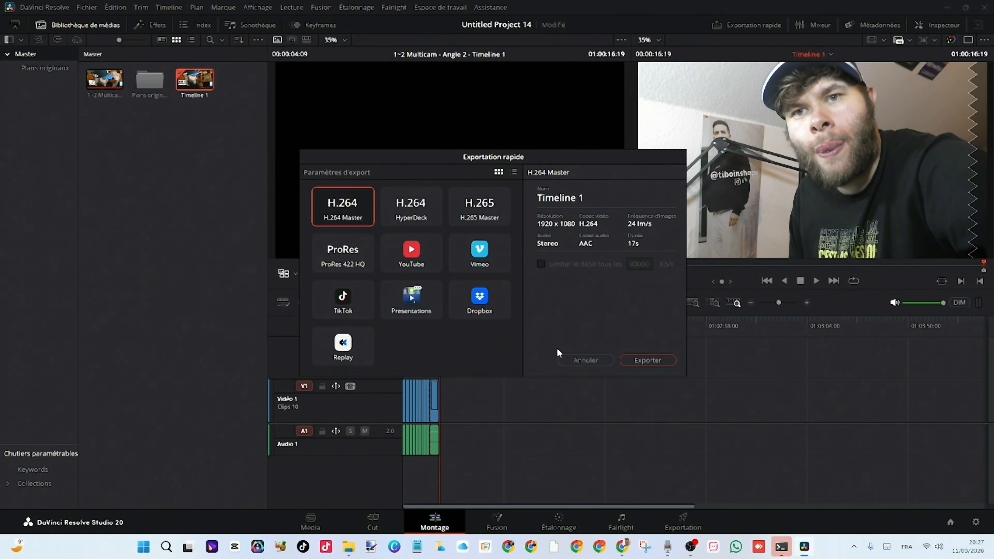
left_click(568, 360)
left_click(695, 520)
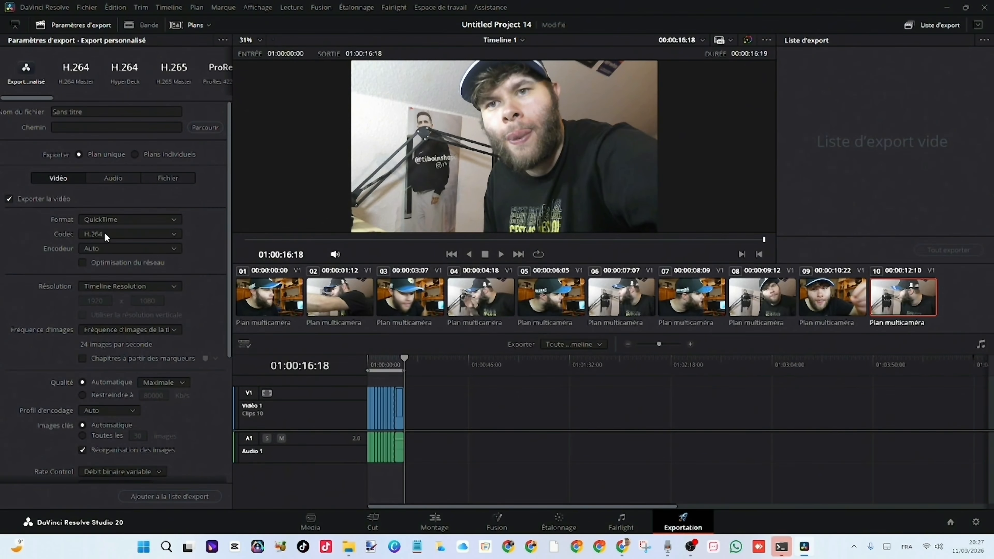
- Set the custom export format to MP4 with the H.264 codec
left_click(112, 220)
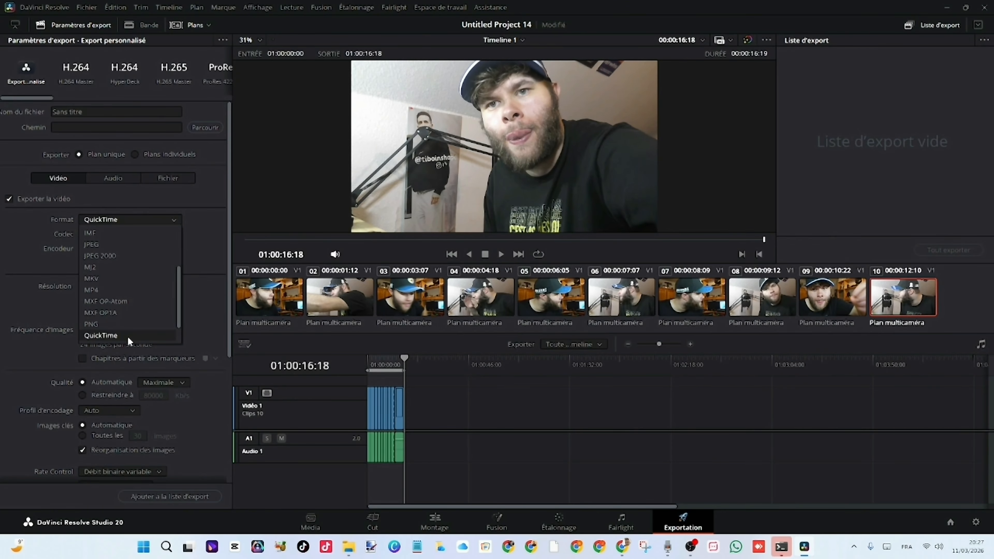
left_click(115, 292)
left_click(108, 235)
left_click(108, 257)
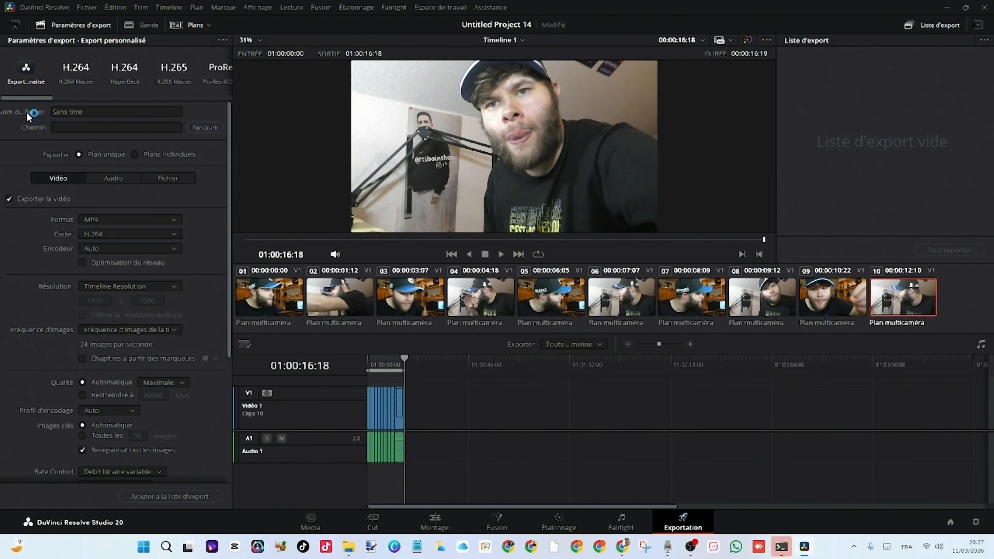
- Apply the H.264 Master preset to the export settings
left_click(74, 73)
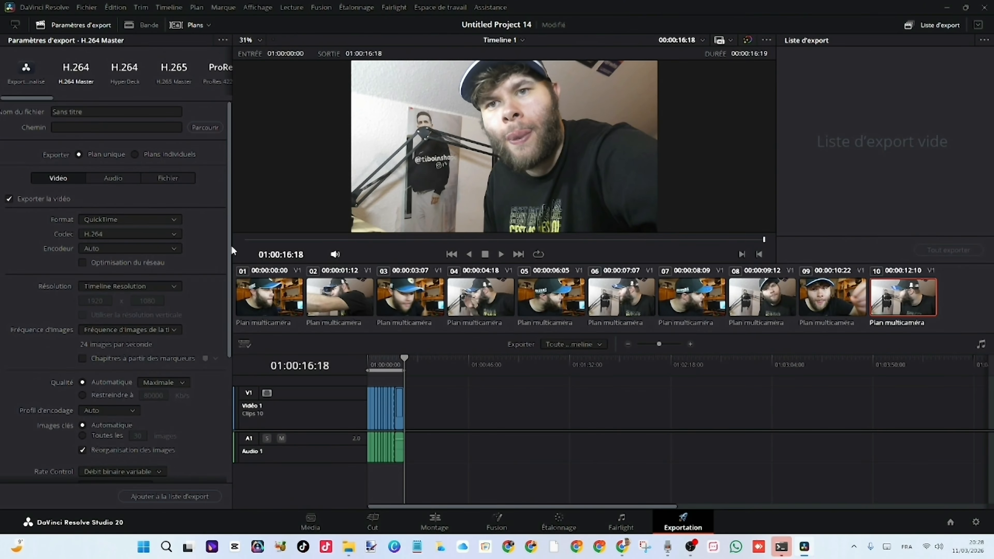
- Switch to Chrome and open the bookmarked Mr. Zorko YouTube channel
mouse_move(625, 547)
left_click(625, 545)
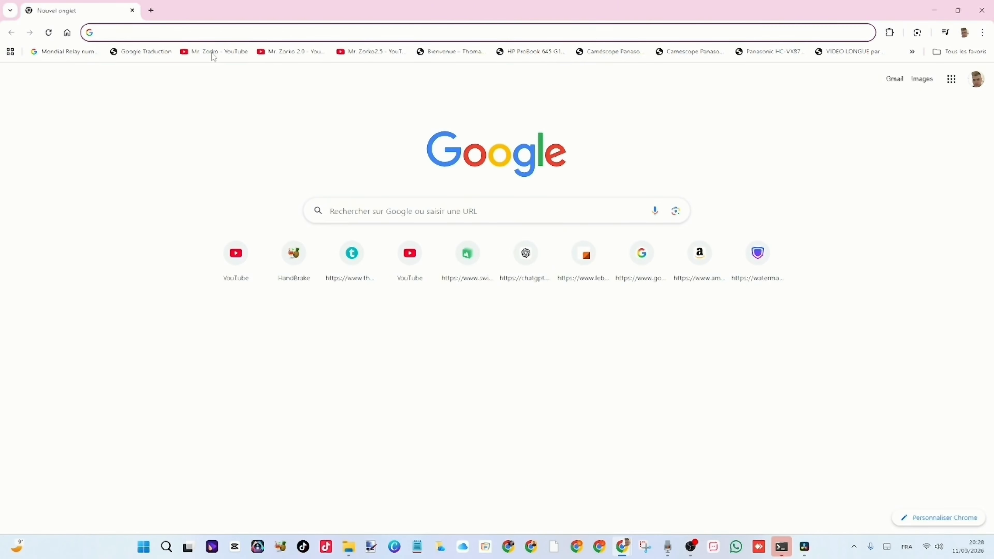
left_click(214, 51)
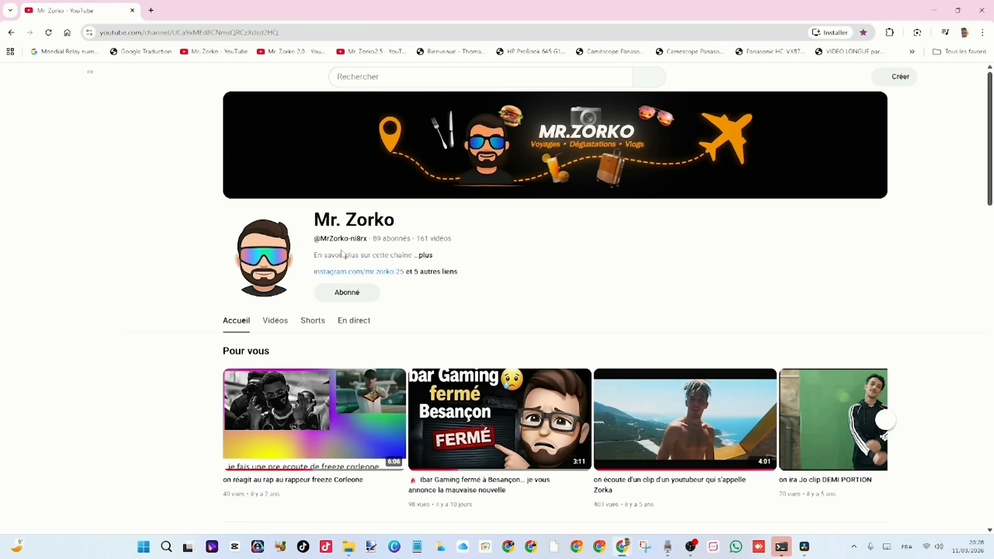